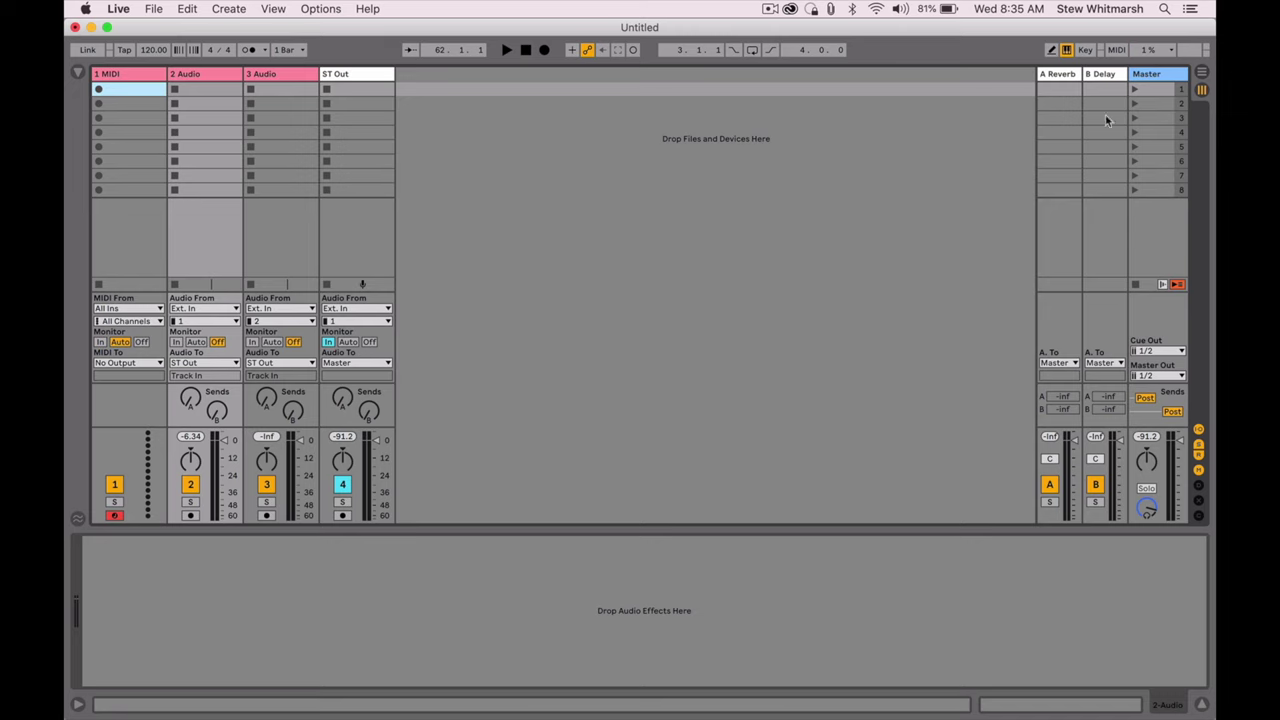
Step: Switch the untitled set from Session View to Arrangement View
click(1201, 74)
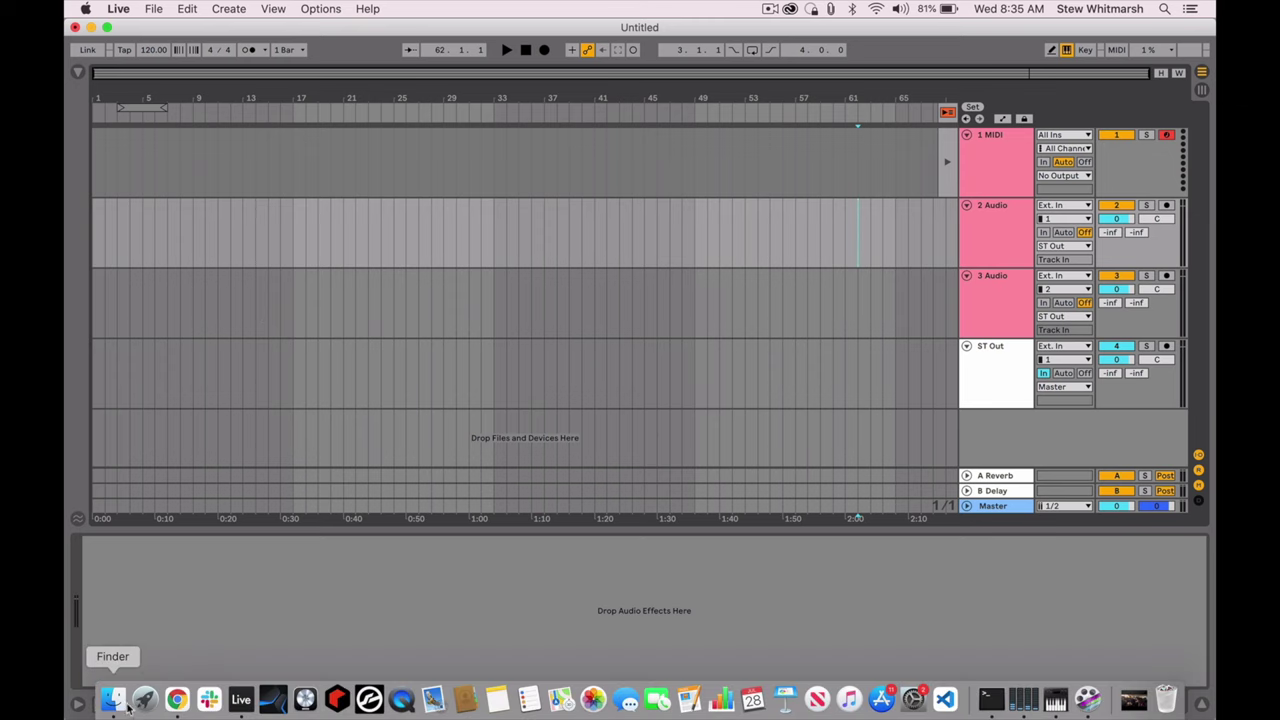
Step: Drag the SGL_103 bus clip movie from Finder's Downloads onto the second audio track
click(120, 703)
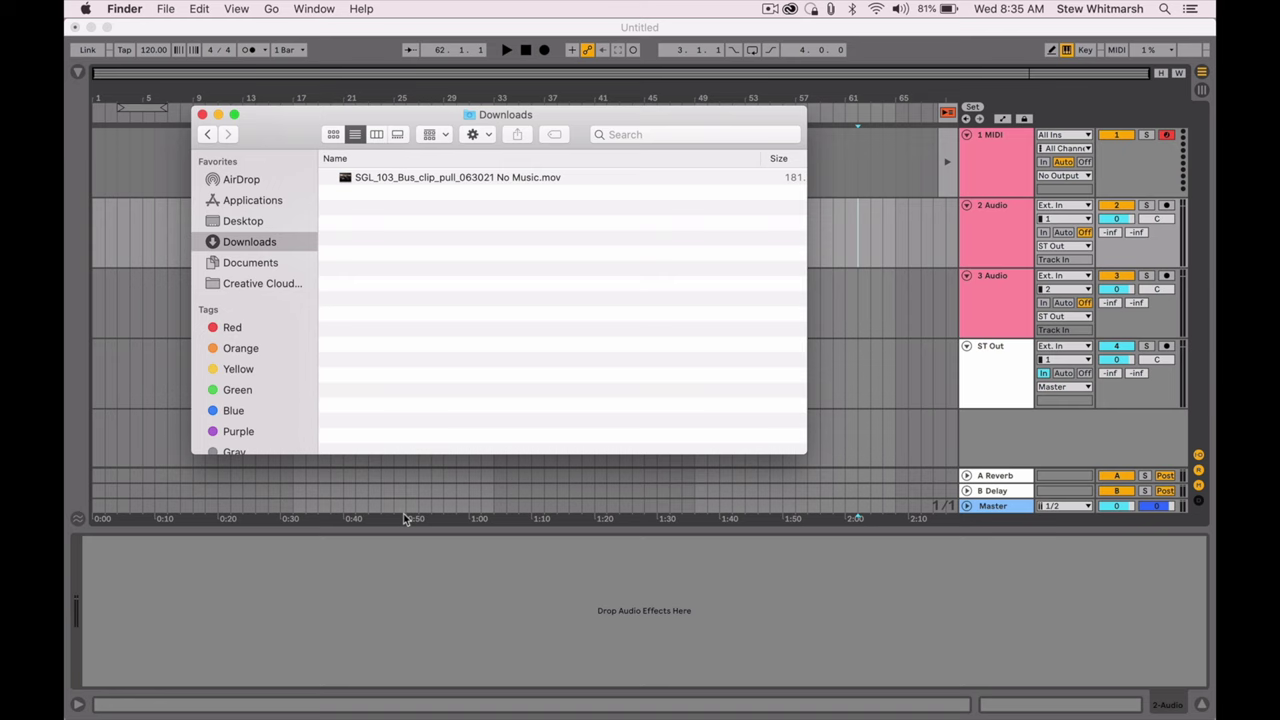
click(588, 180)
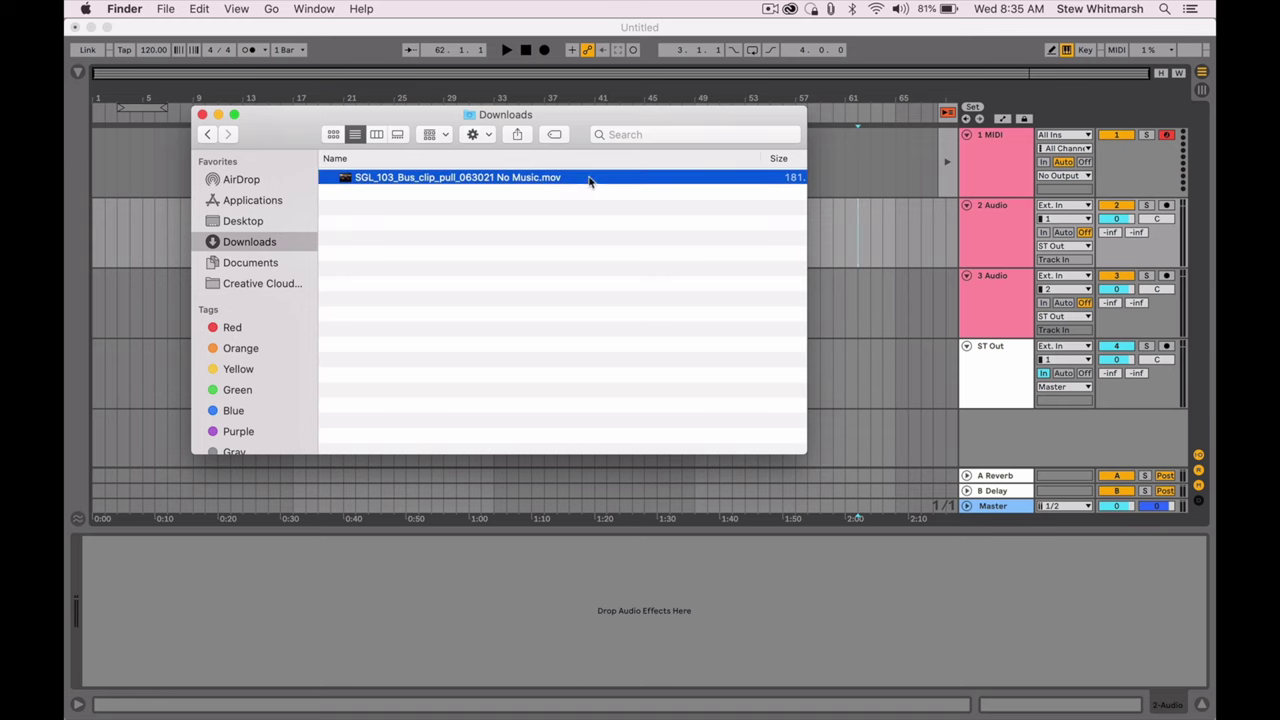
drag(588, 180, 98, 234)
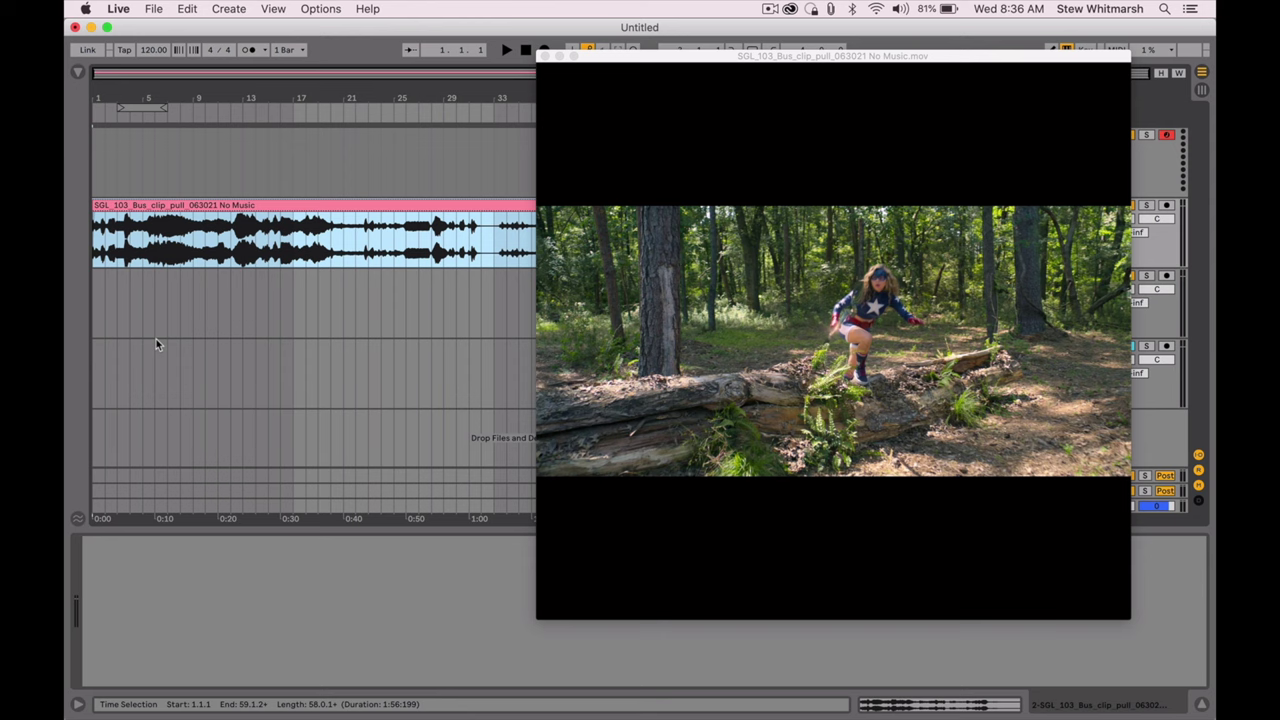
Step: Close the movie's video window, reopen it from the View menu, then close it again
click(544, 57)
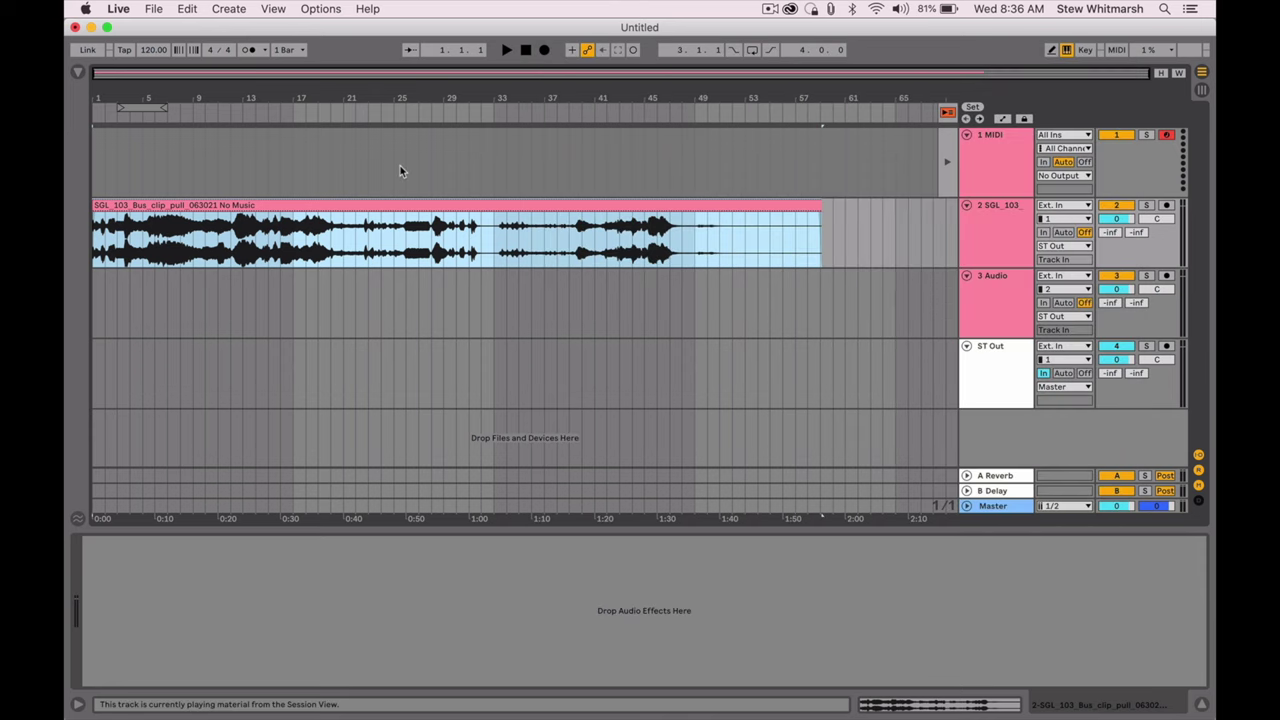
click(277, 7)
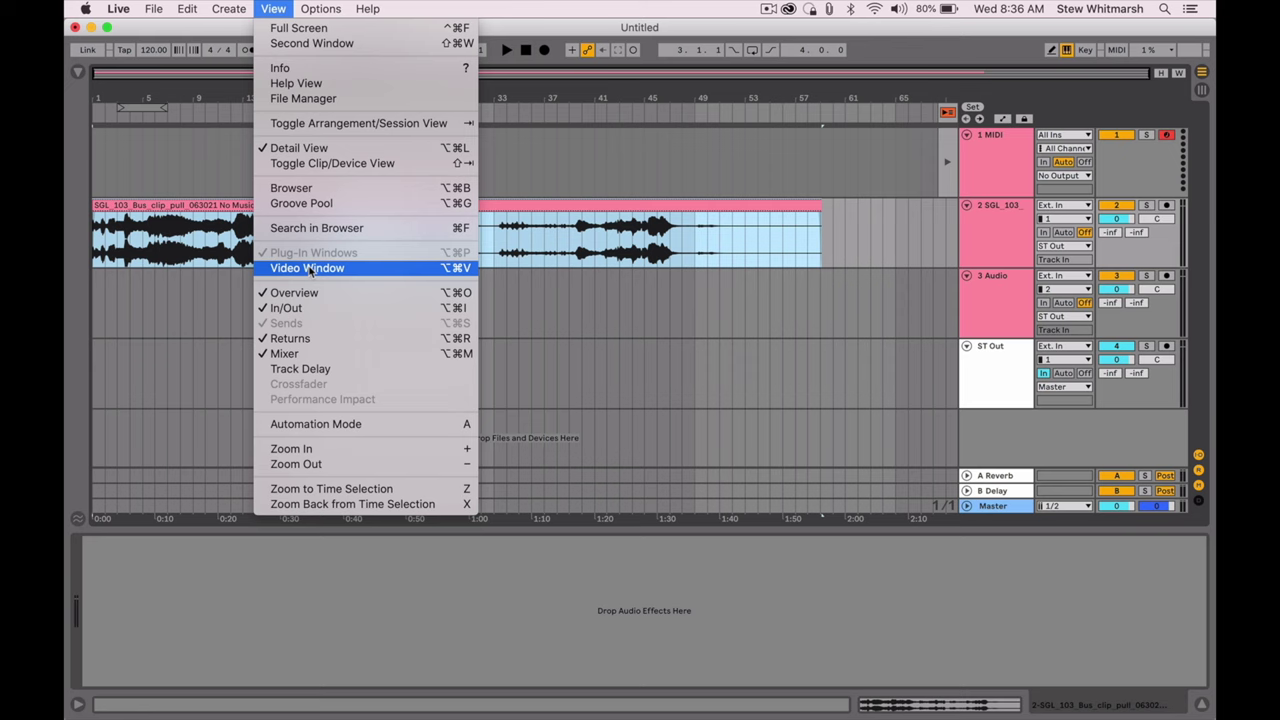
click(310, 268)
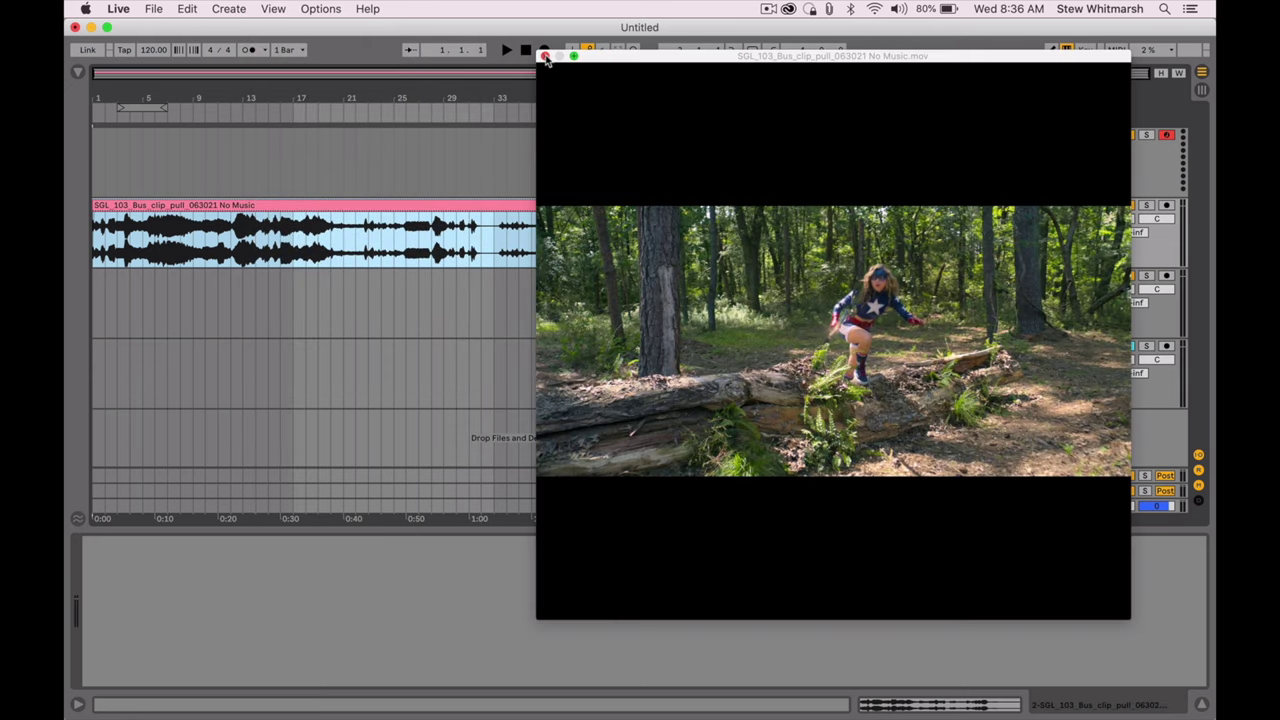
click(545, 57)
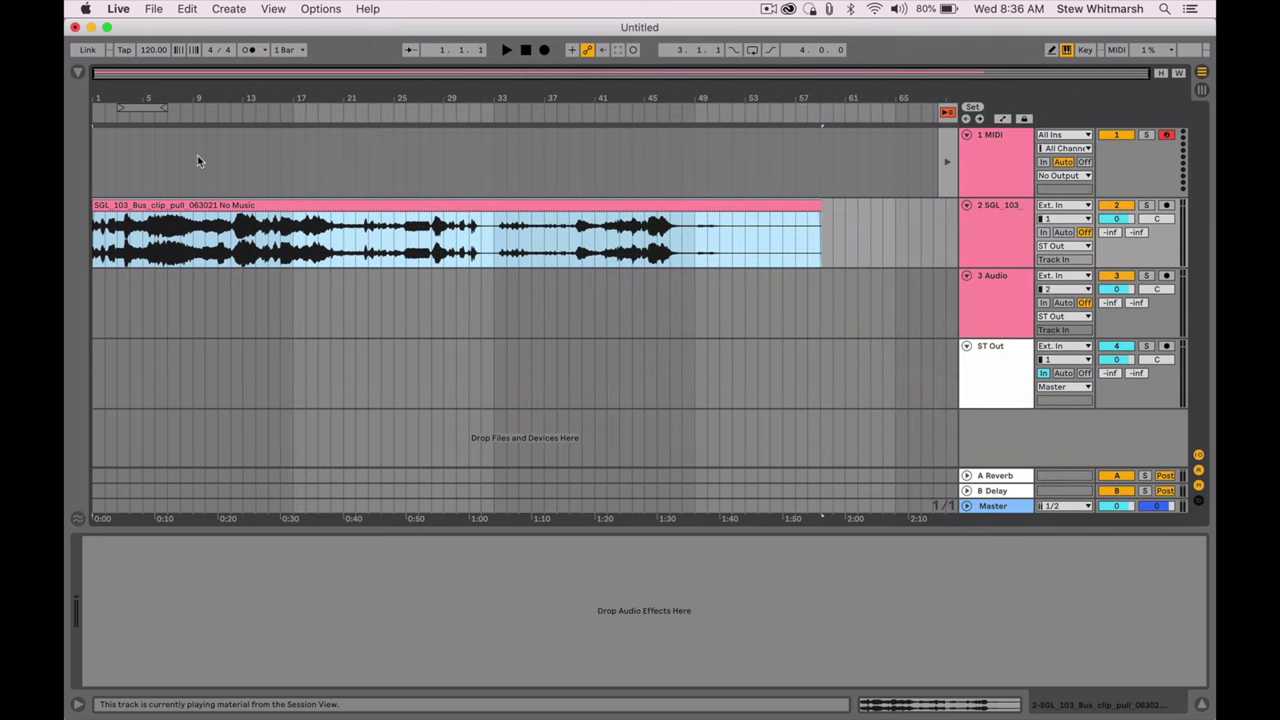
click(155, 10)
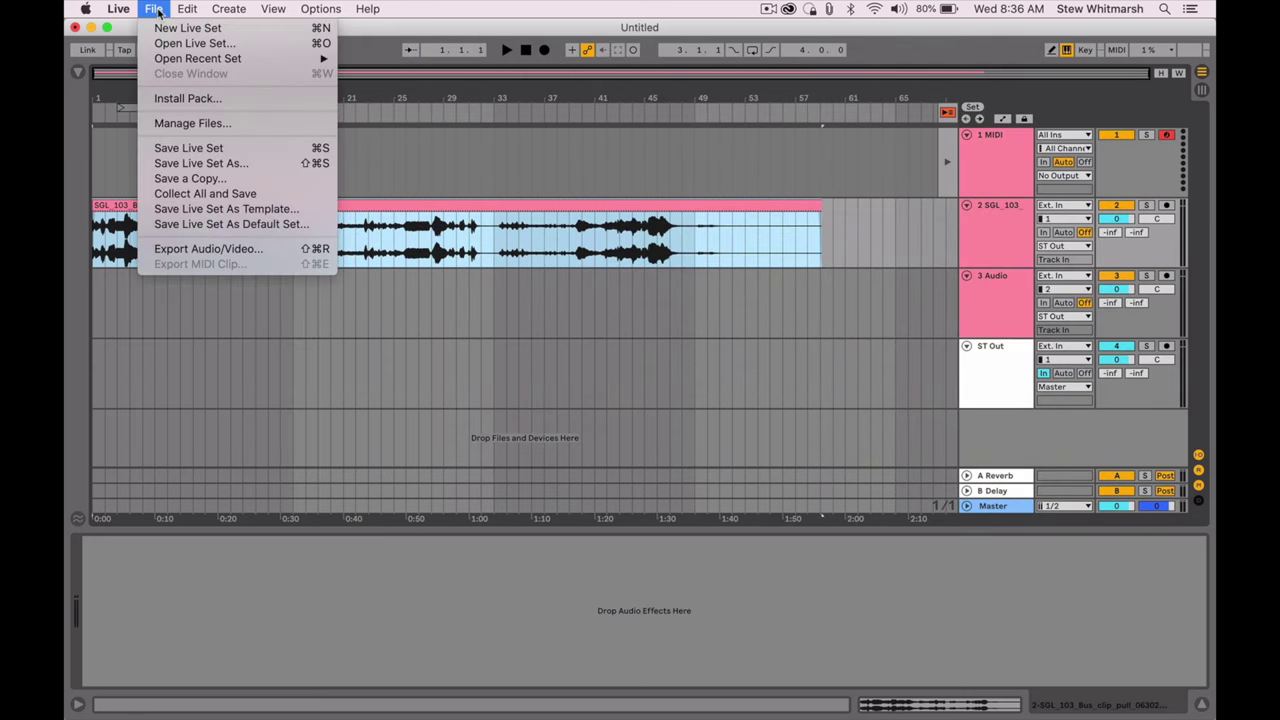
Step: Export the Master output as Audio.wav in Downloads, then clear the arrangement time selection
click(185, 250)
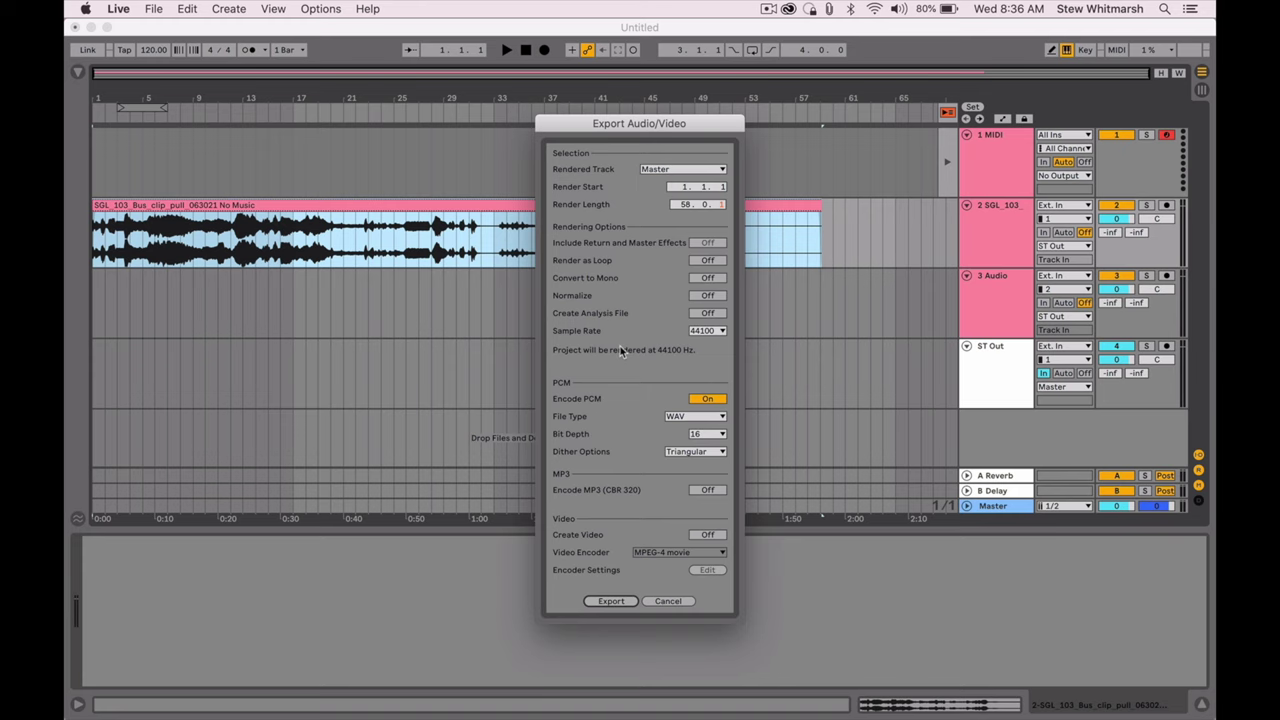
click(619, 604)
click(935, 463)
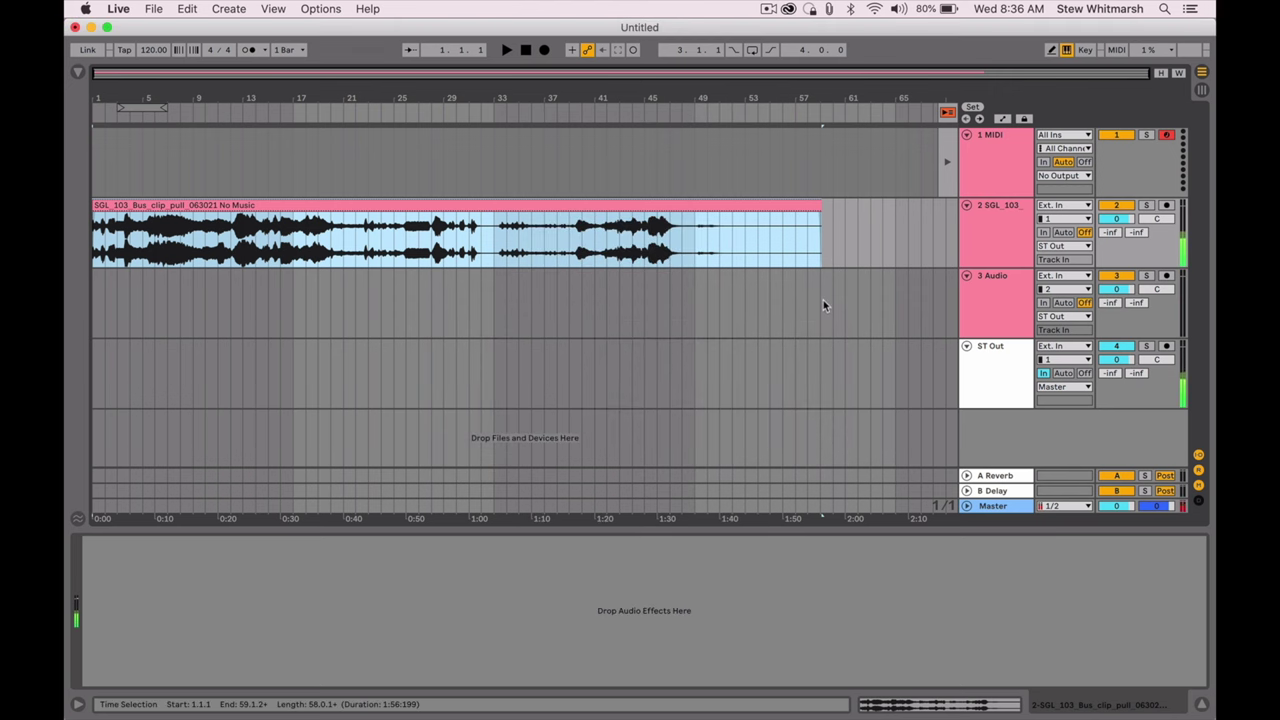
click(822, 300)
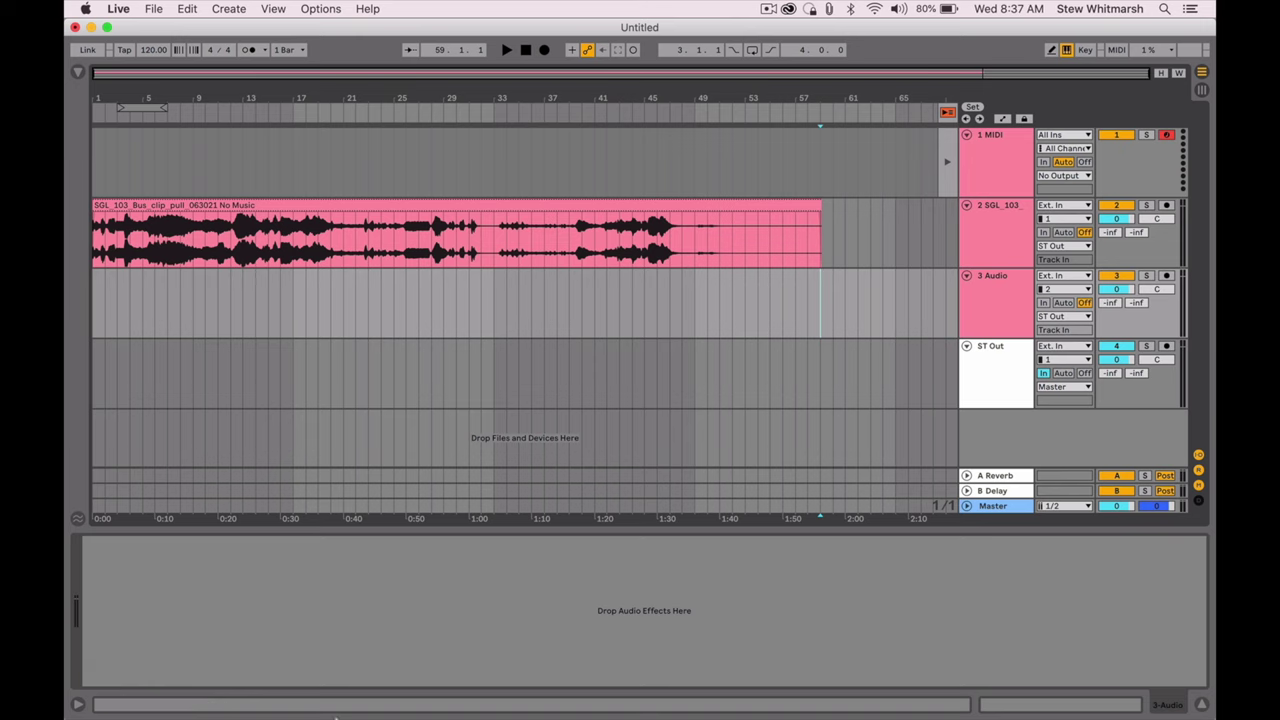
Step: Drag Audio.wav from Finder's Downloads onto the third audio track, under the movie clip
click(120, 702)
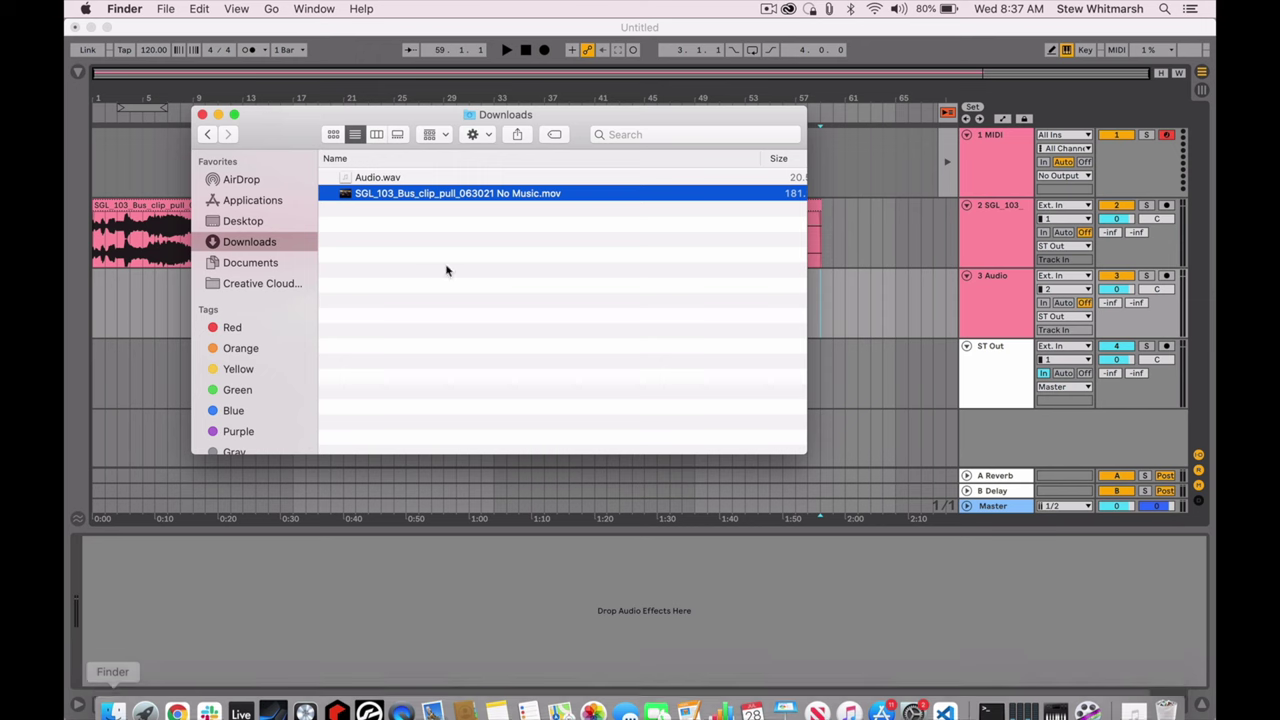
click(489, 180)
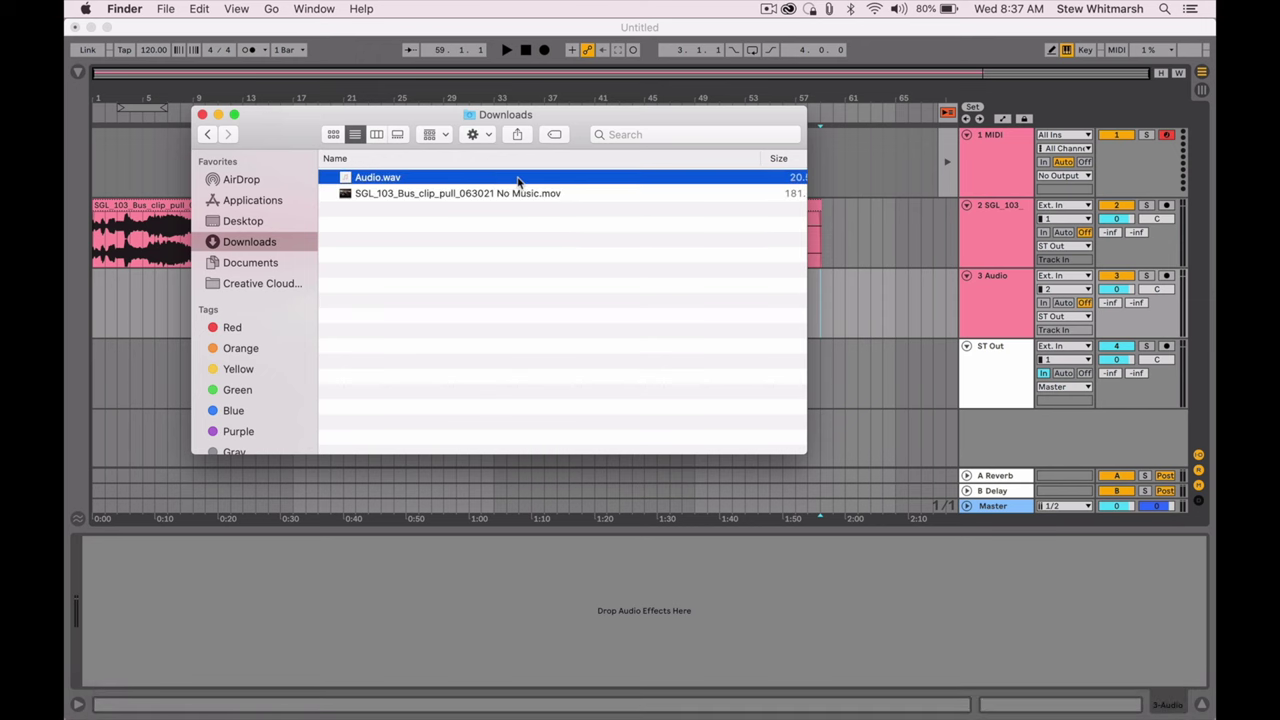
drag(518, 181, 97, 310)
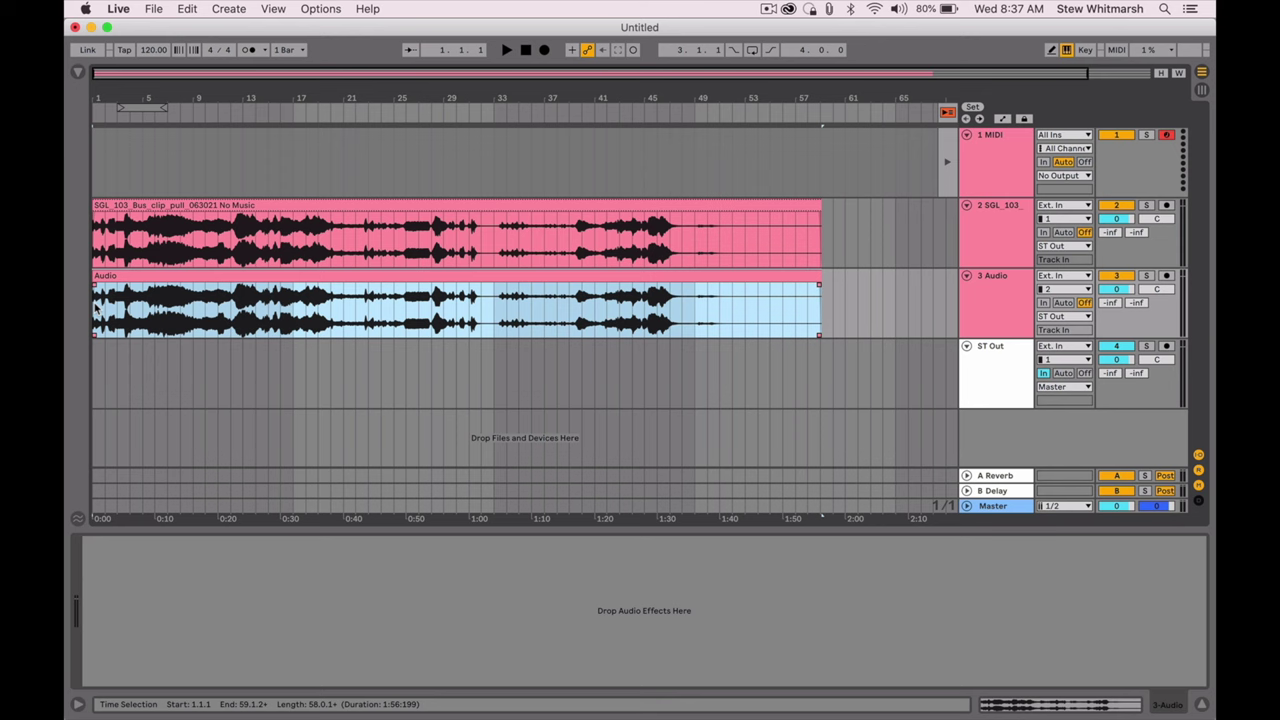
Step: Deactivate track 2 and preview the new audio with the video from the start
click(1118, 206)
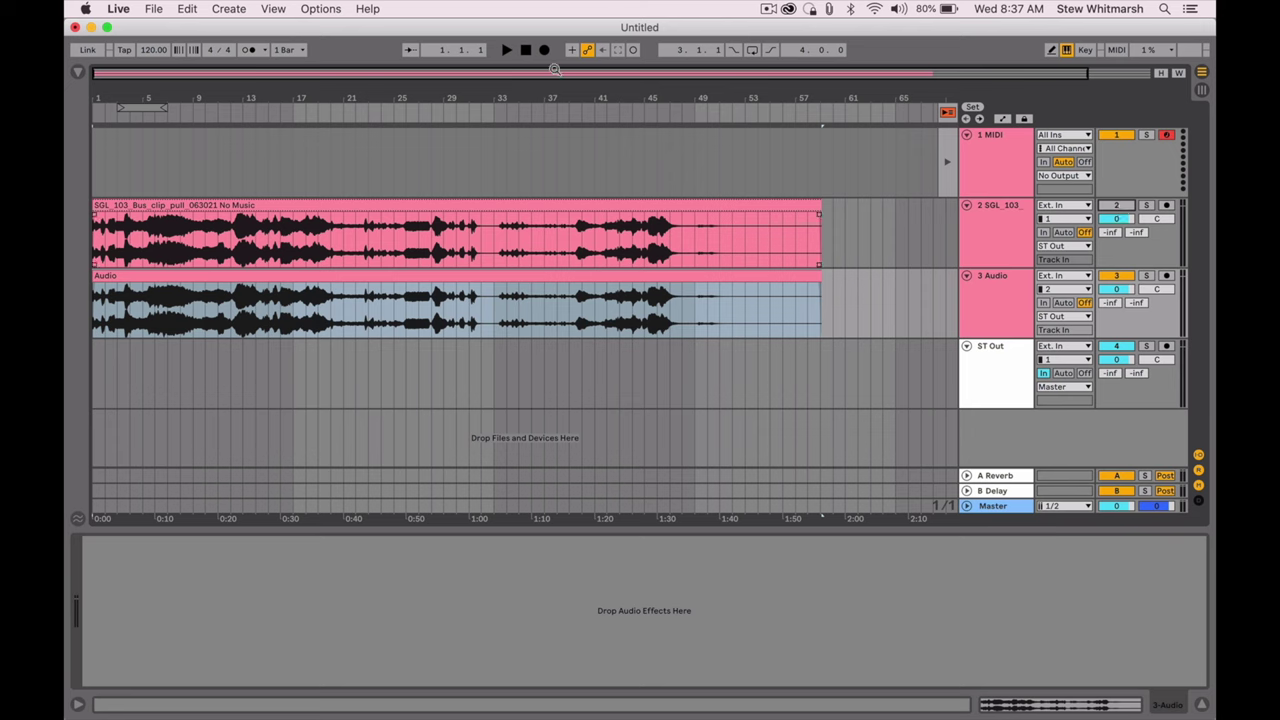
click(527, 51)
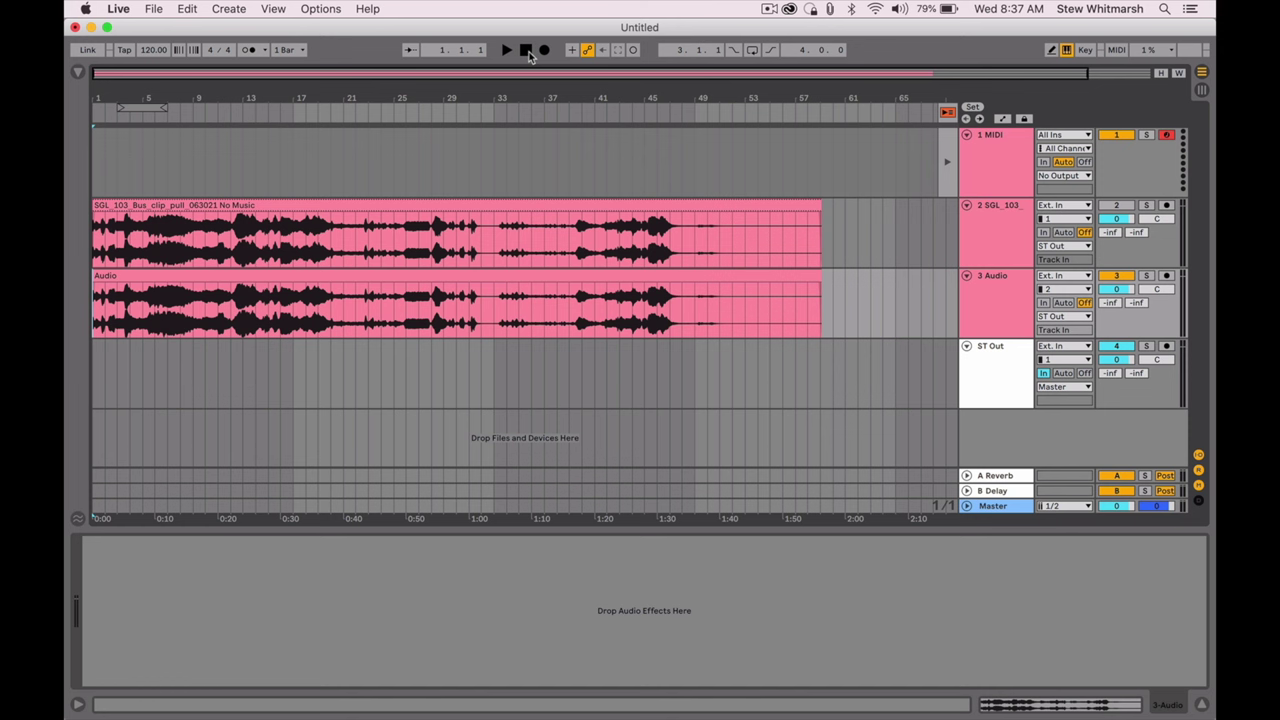
key(space)
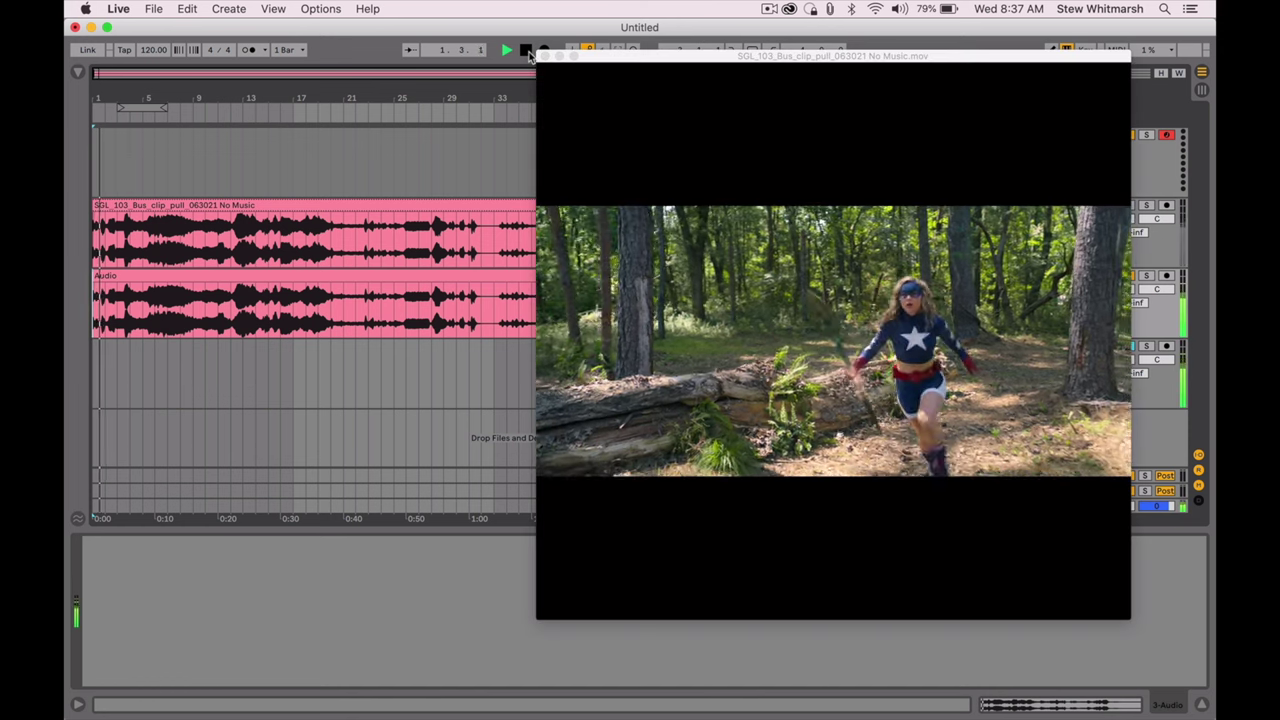
click(527, 51)
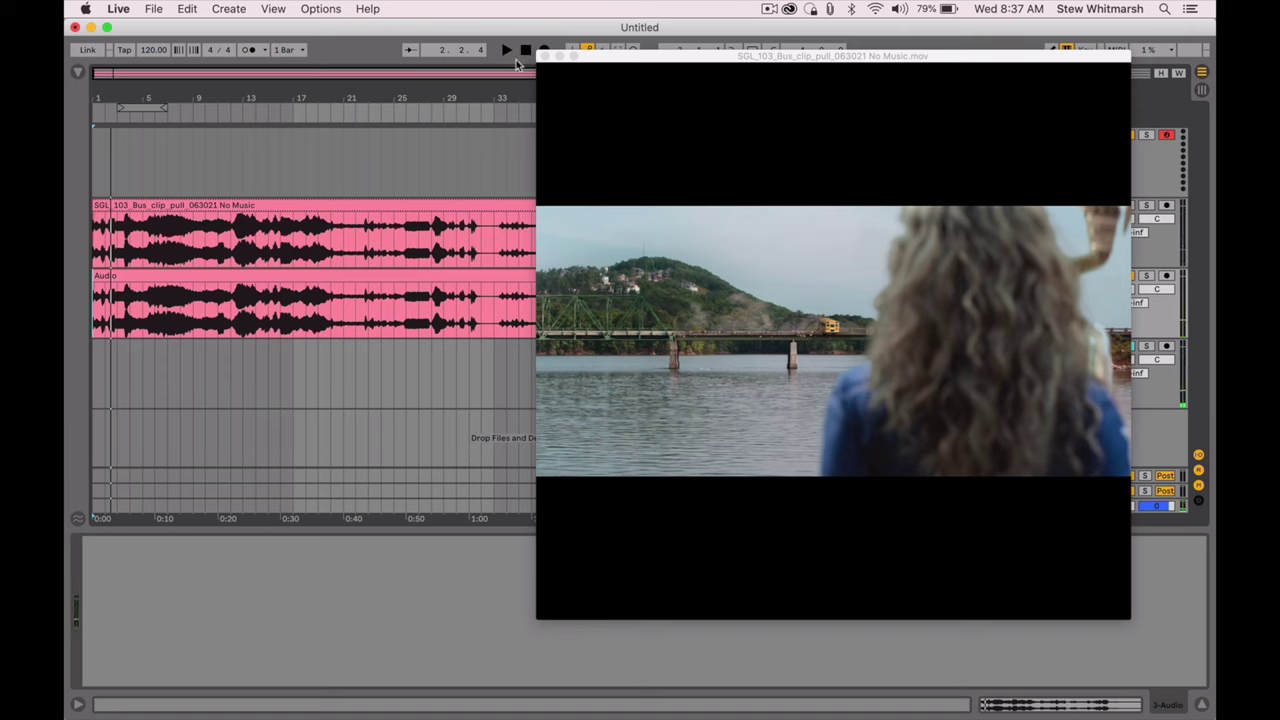
click(155, 9)
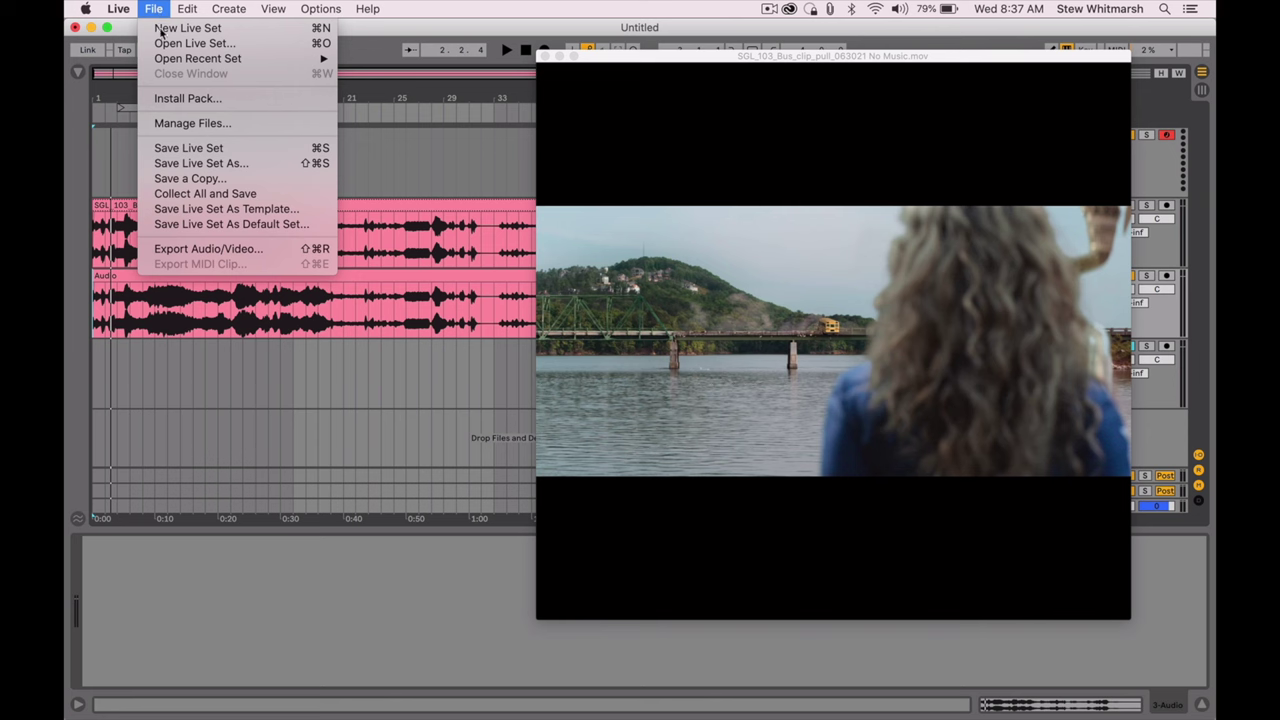
Step: Set up the export with Create Video on and the MPEG-4 movie encoder, then export
click(207, 249)
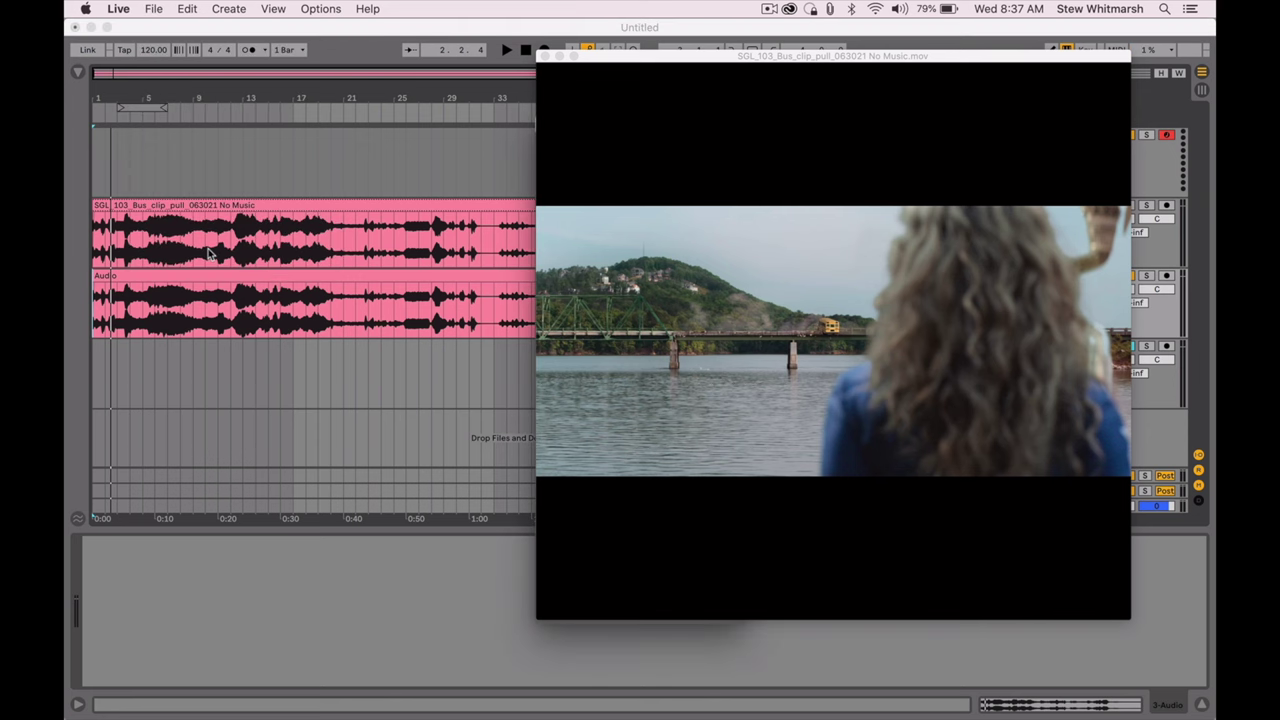
click(544, 57)
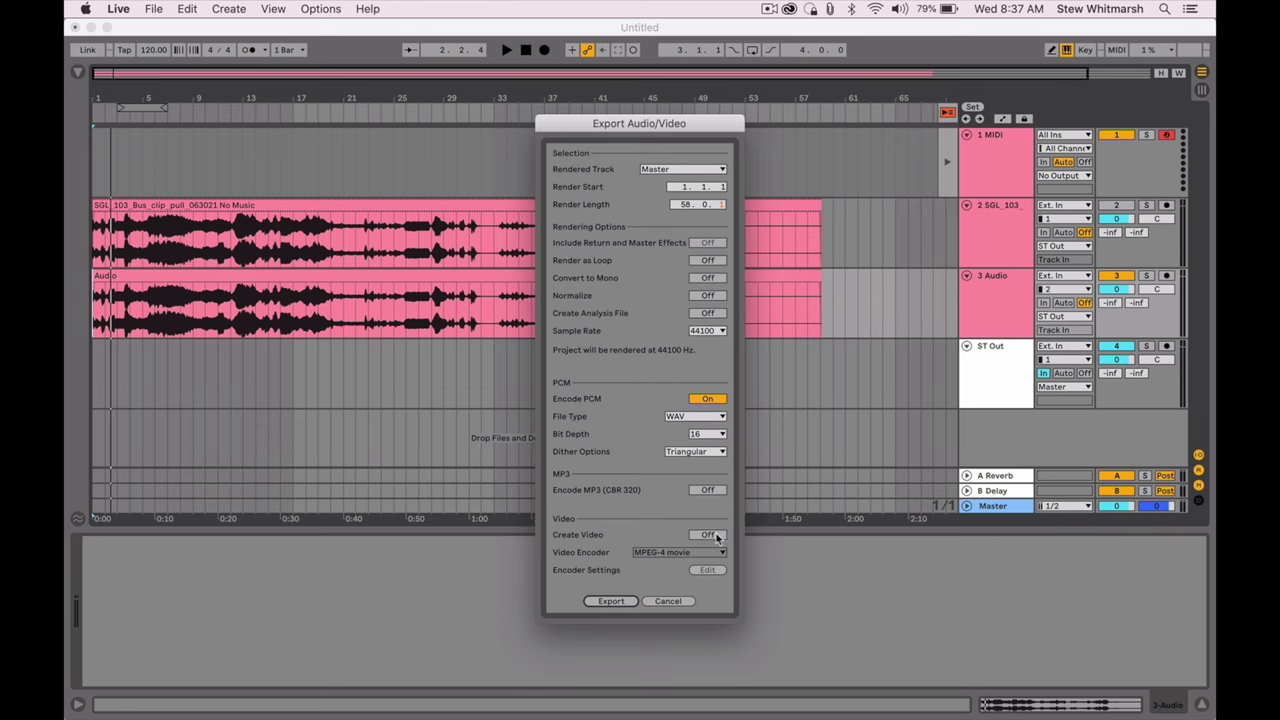
click(710, 535)
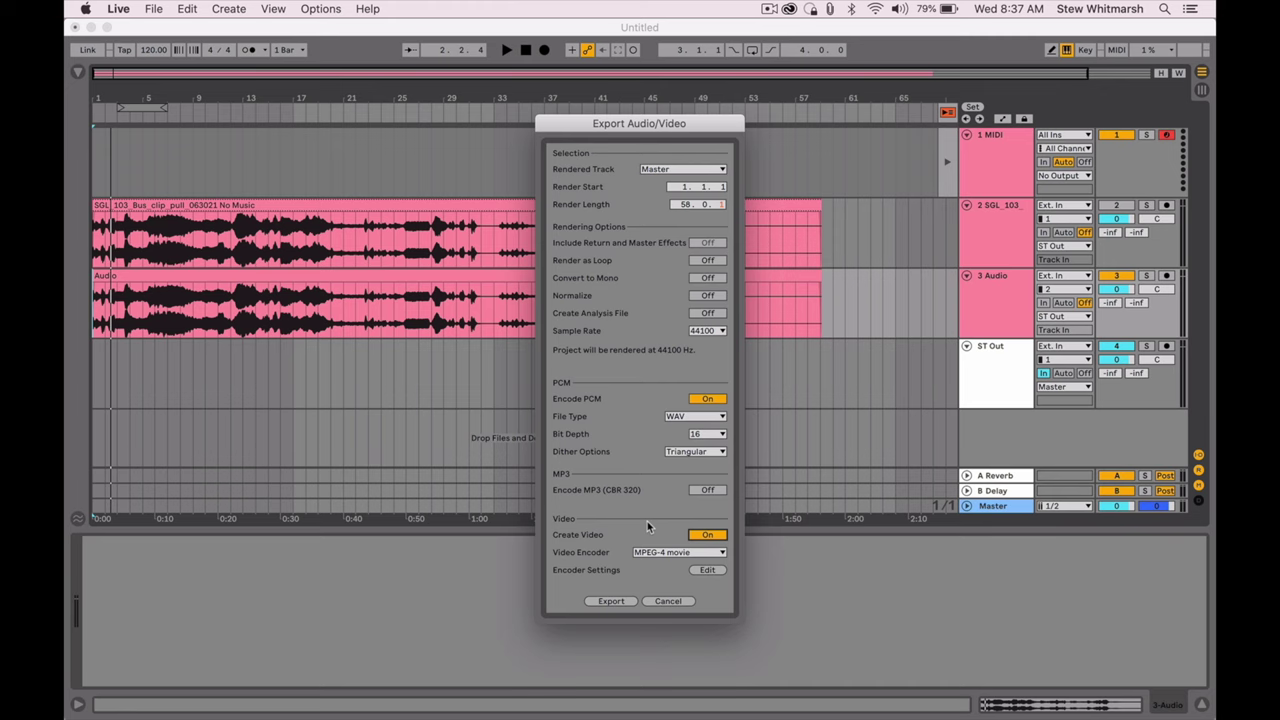
click(689, 555)
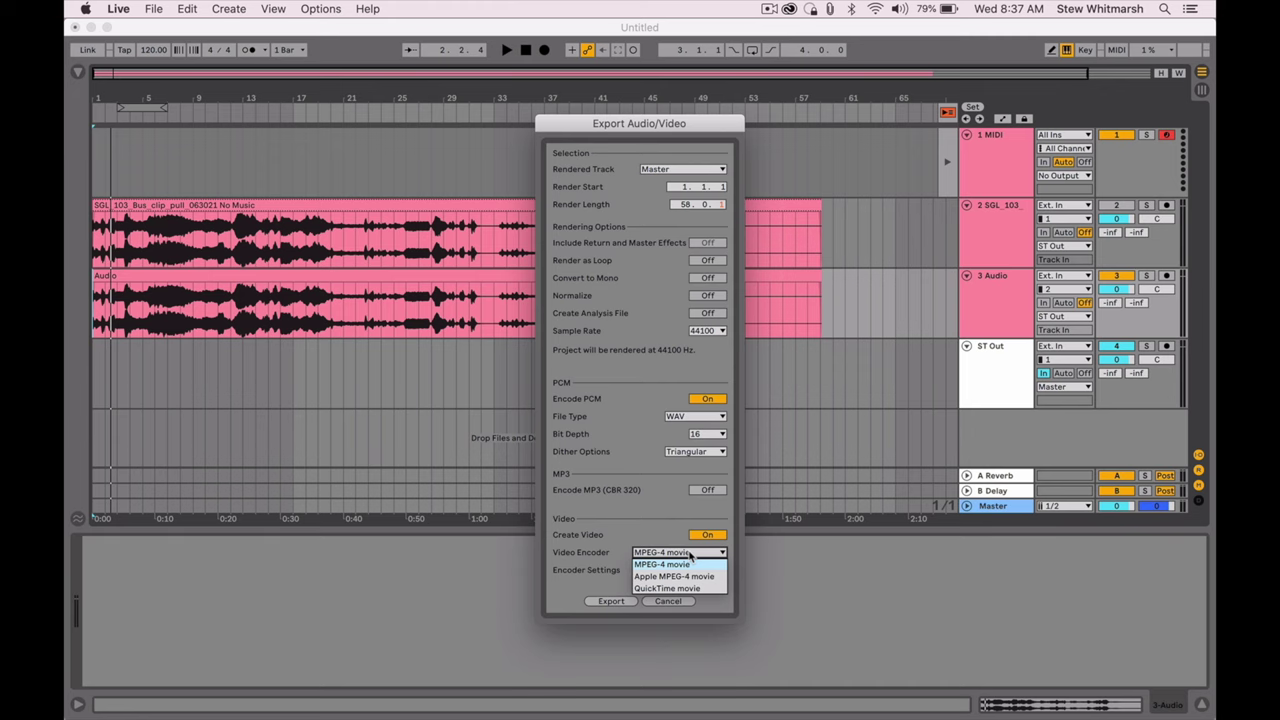
click(614, 552)
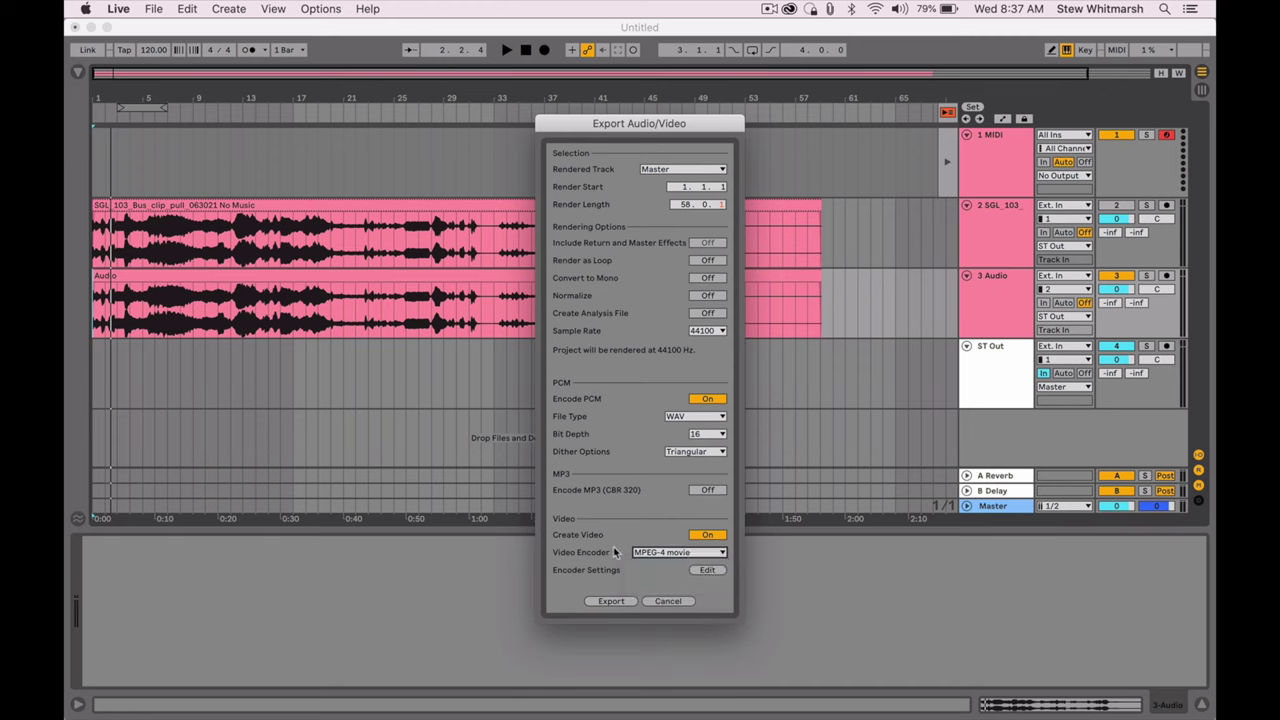
click(619, 602)
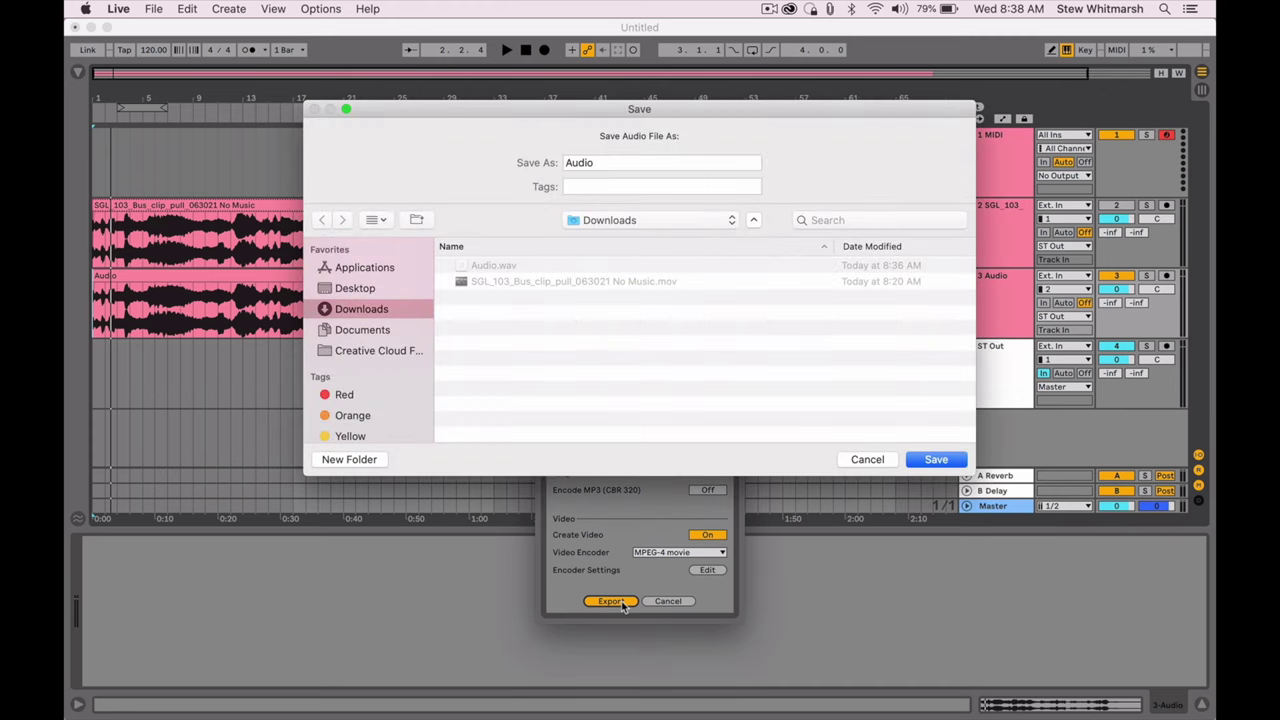
Step: Save the video export under the file name 'With Audio'
click(662, 162)
text(W)
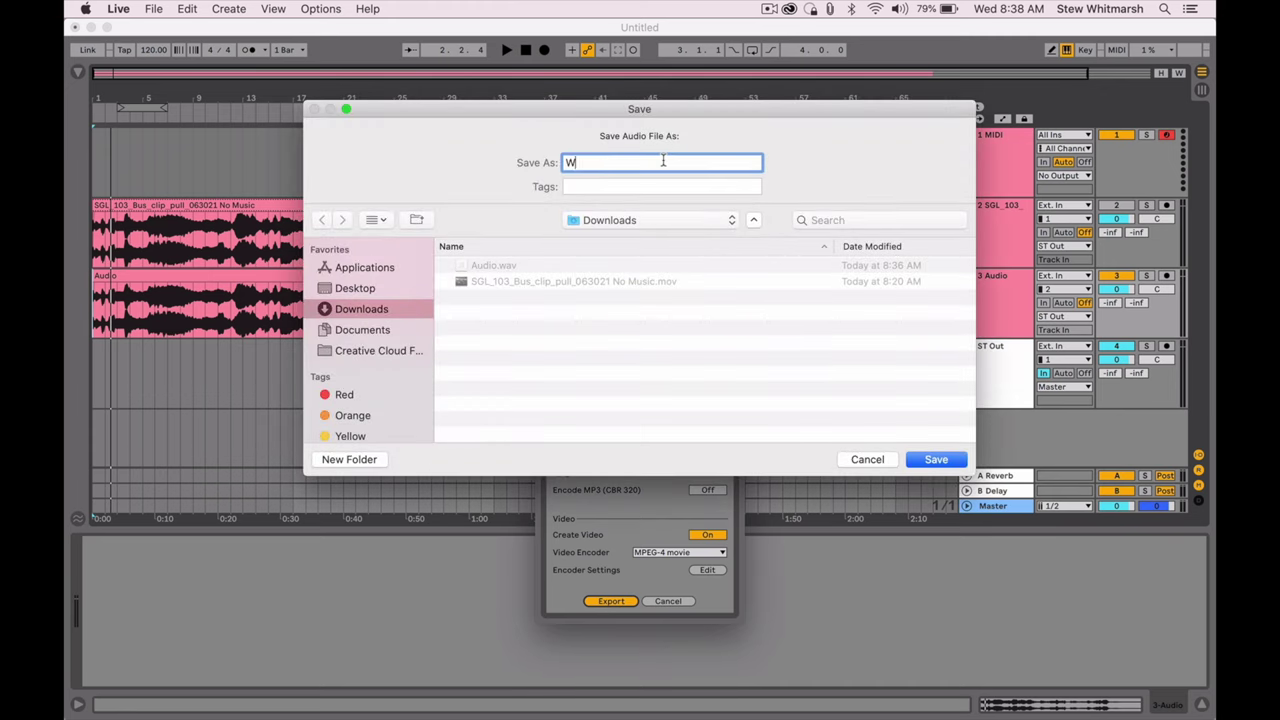
text(ith A)
text(udio)
key(Return)
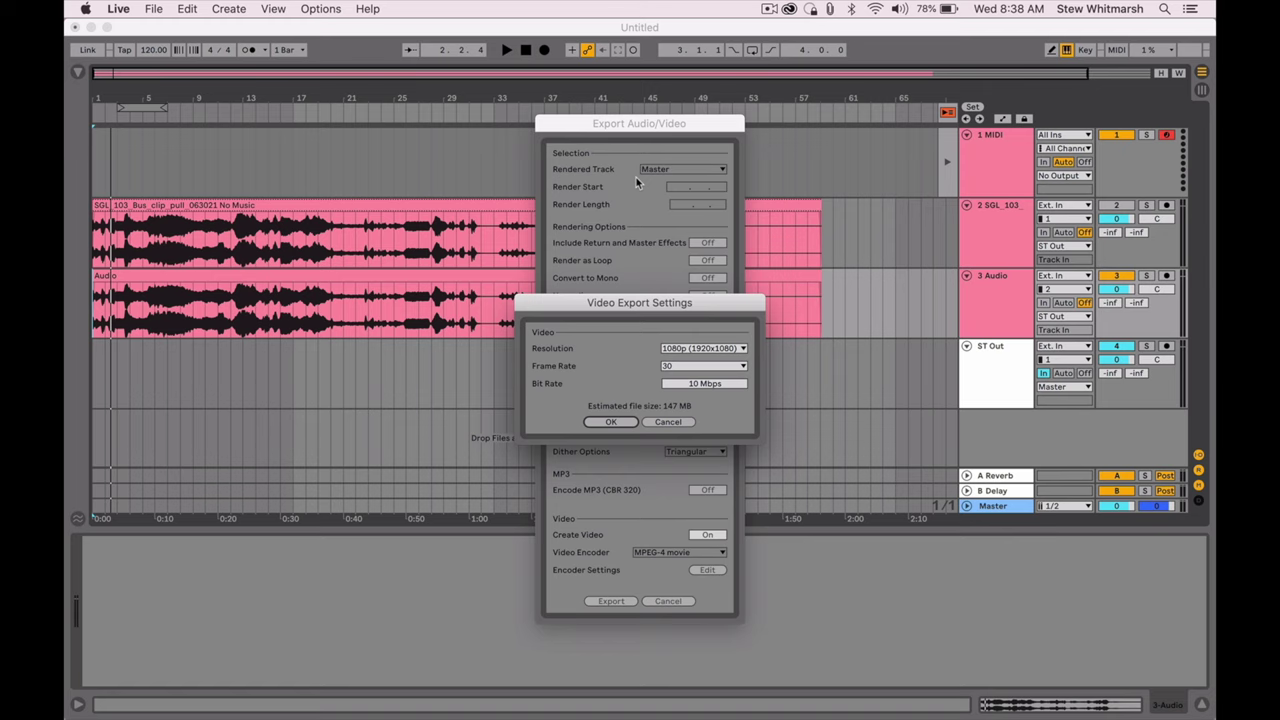
Step: Accept the 1080p, 30 fps, 10 Mbps video settings and let the render run
click(613, 422)
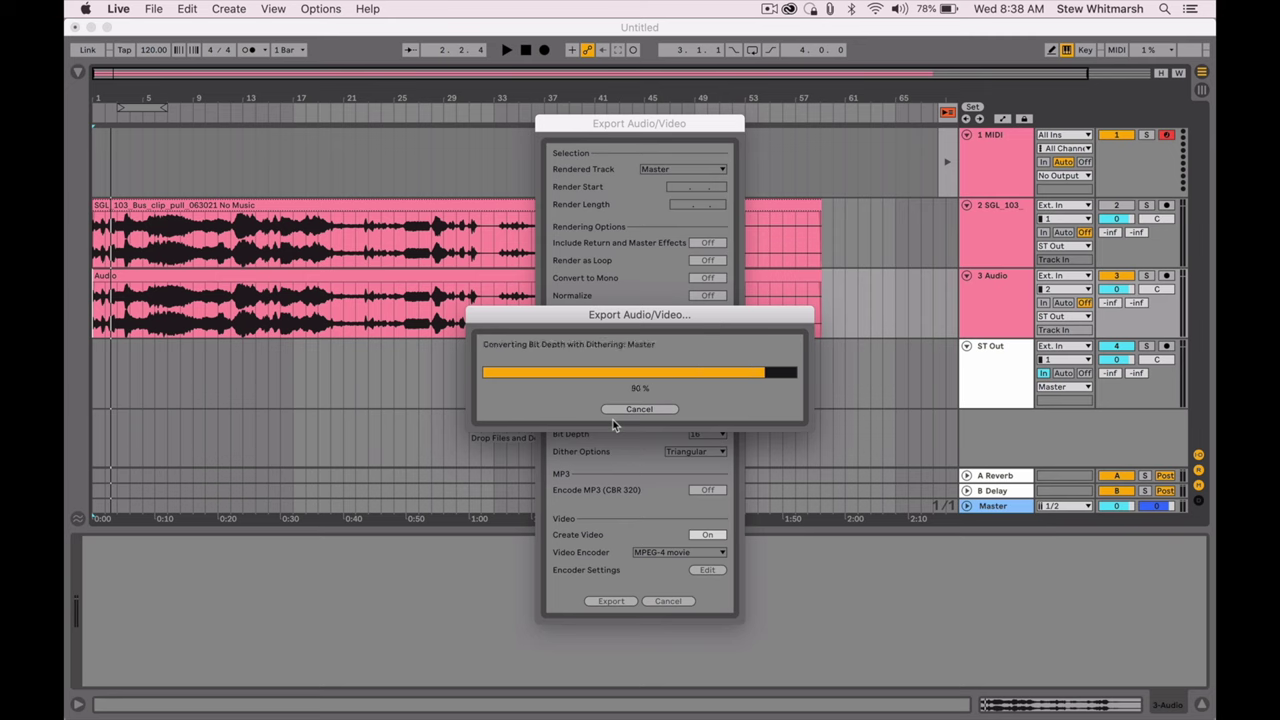